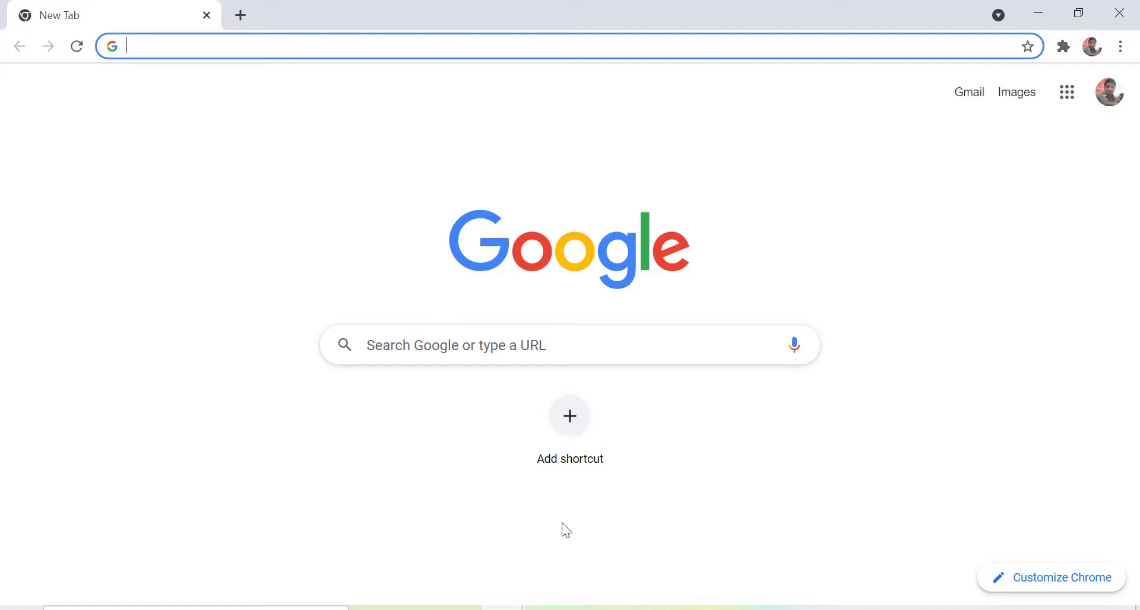
Step: Load facebook.com in Chrome, then minimize the browser to the desktop
text(face)
key(Return)
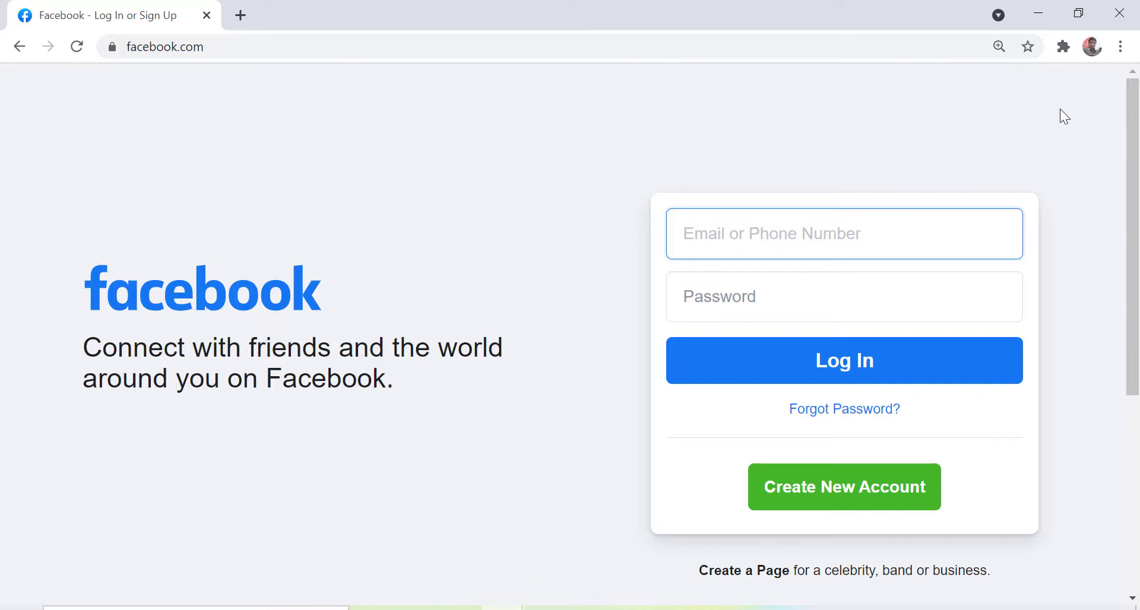
click(1039, 14)
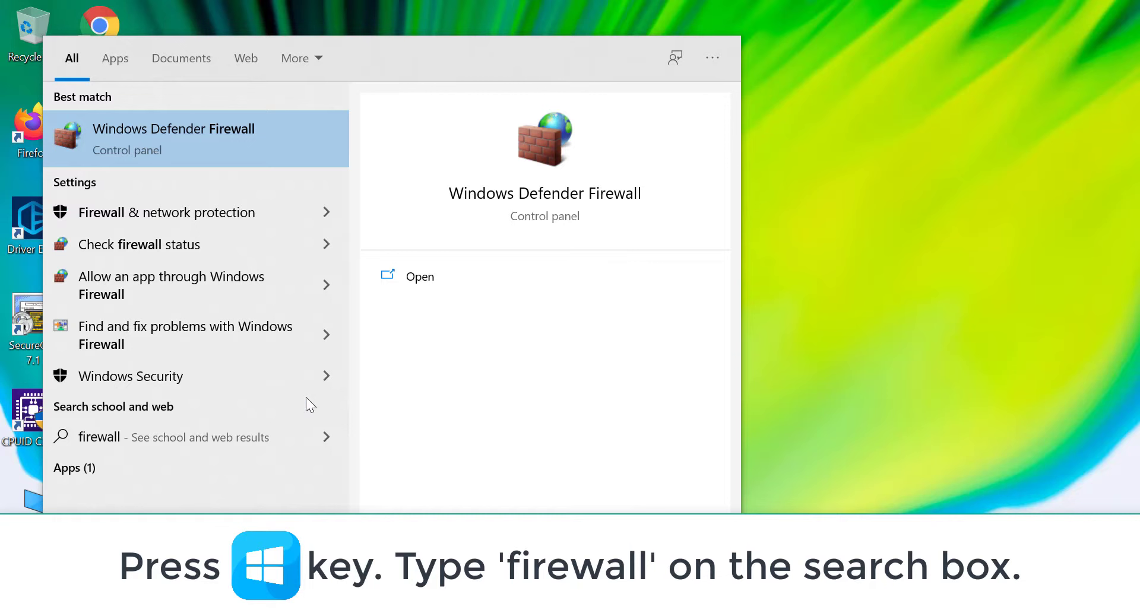
Step: Open the Windows Defender Firewall control panel from the search results
click(234, 156)
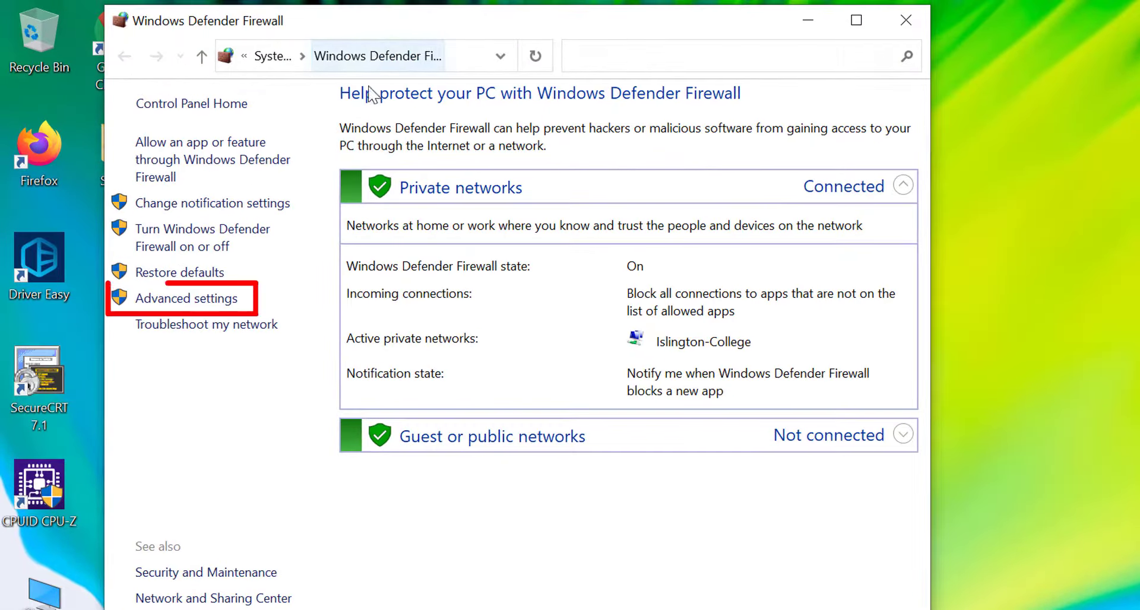
Step: Start a new Outbound Rule from Advanced settings and choose the Custom rule type
click(231, 306)
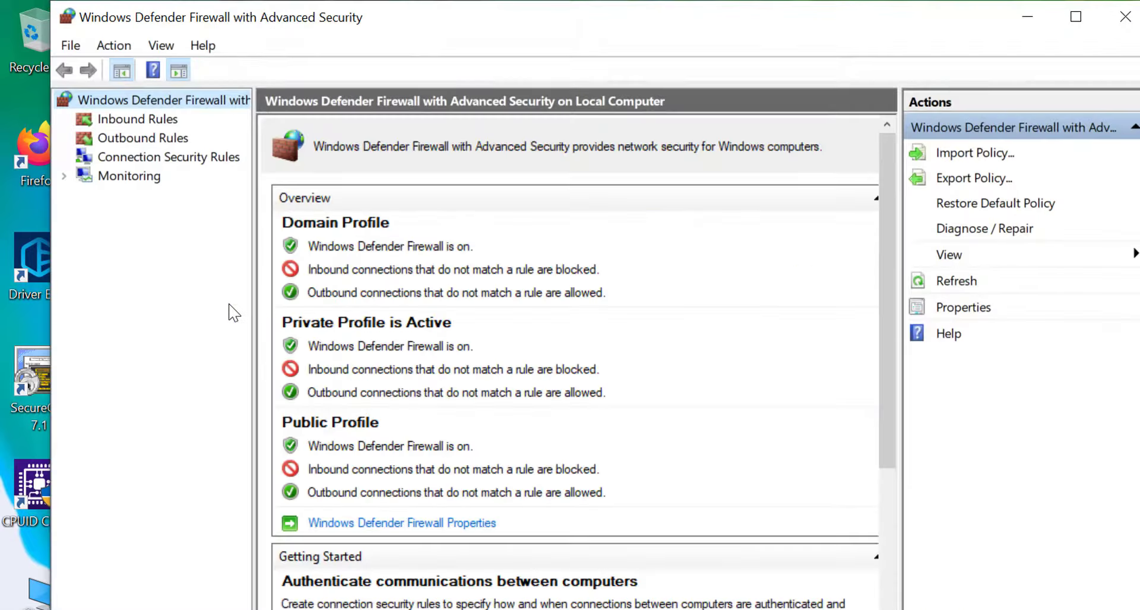
click(158, 138)
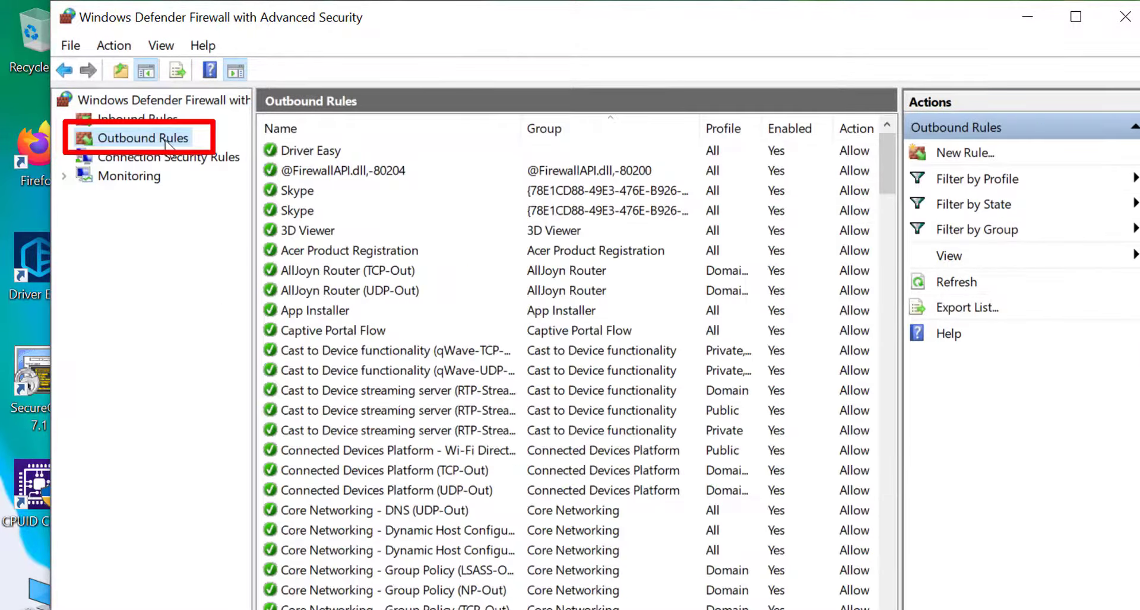
right_click(166, 143)
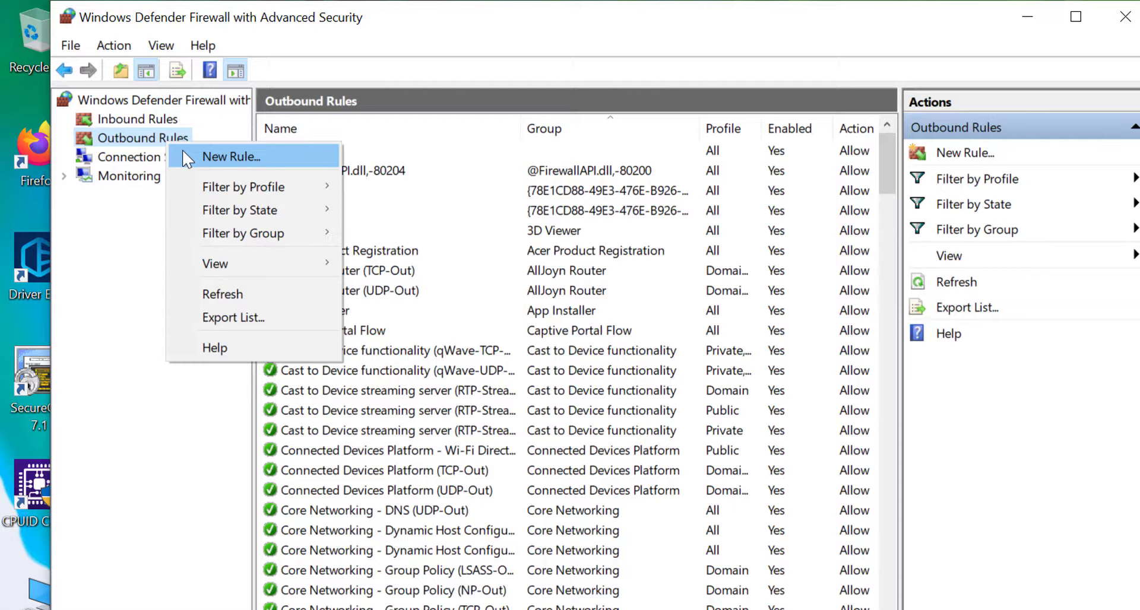
click(189, 157)
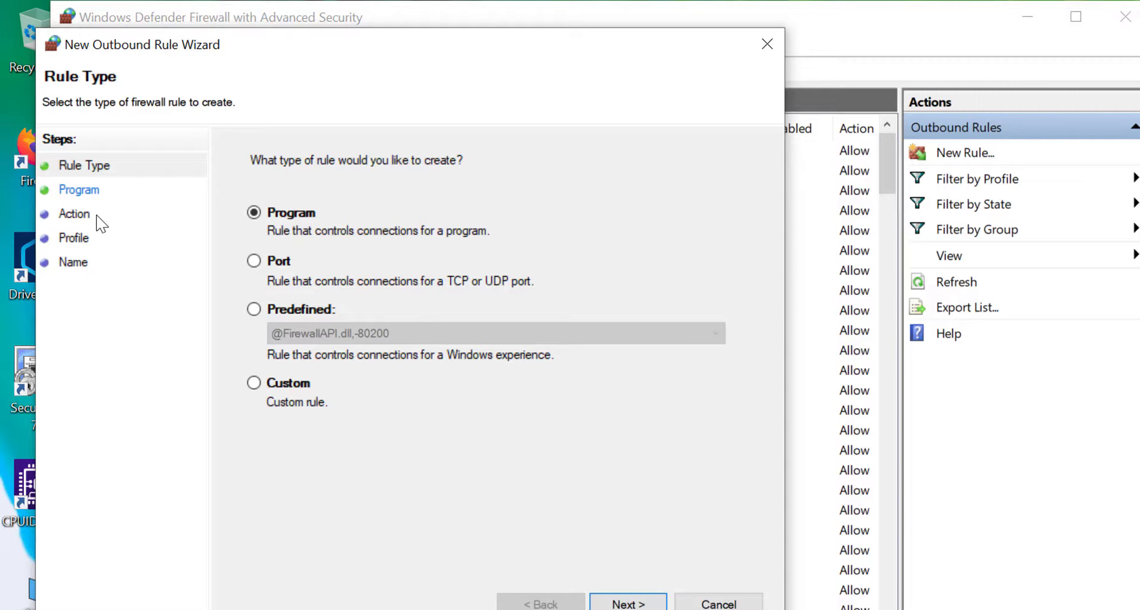
click(254, 383)
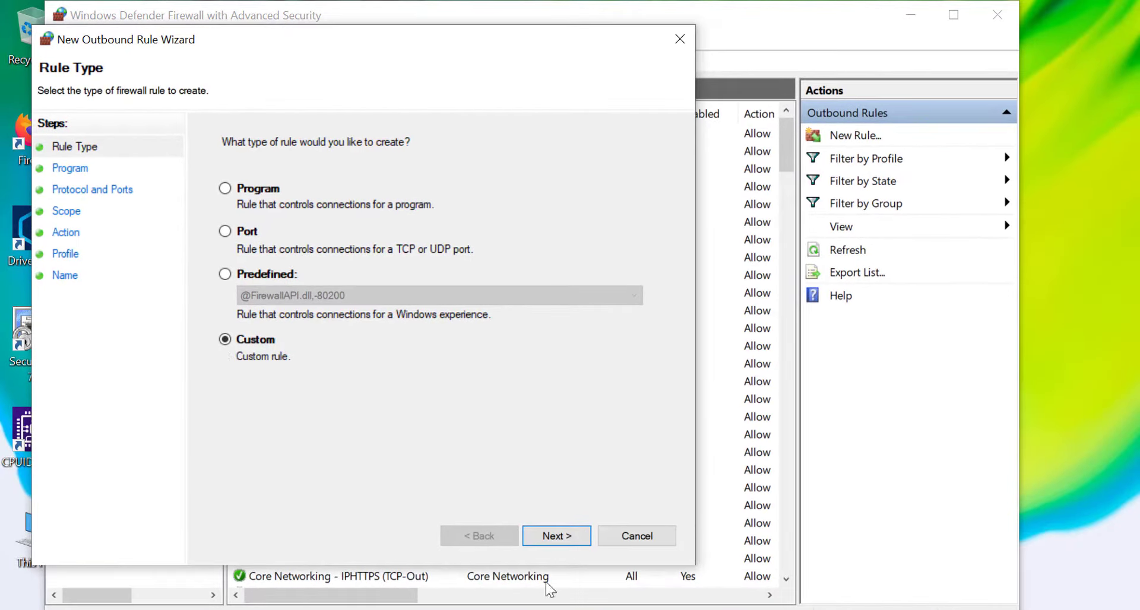
Step: Keep All programs and Any protocol, and limit remote addresses to 'These IP addresses'
click(577, 537)
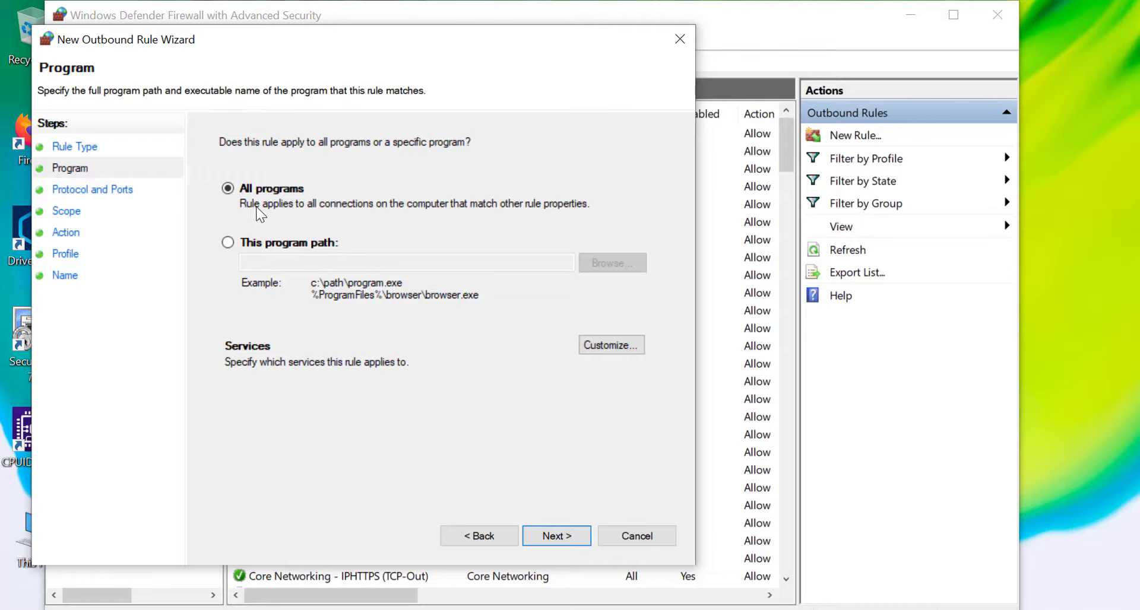
click(583, 540)
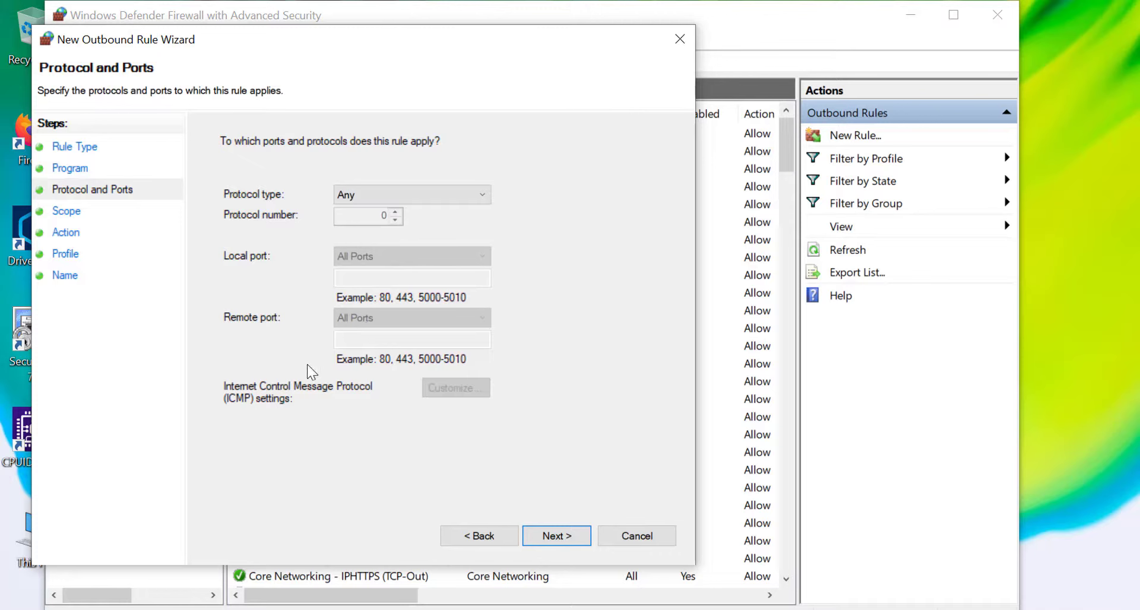
click(556, 539)
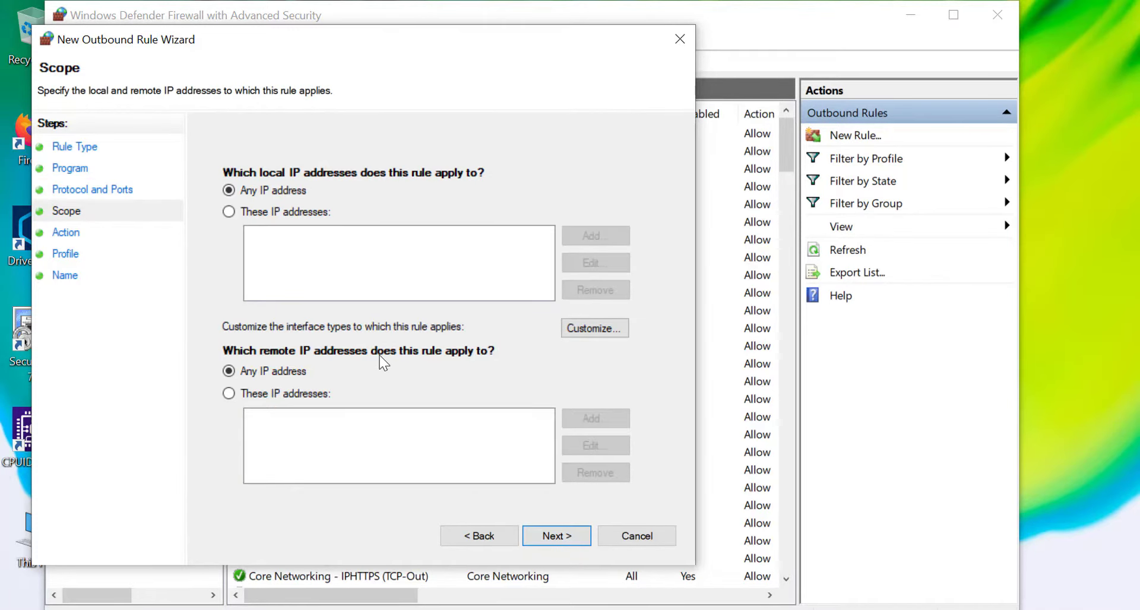
click(287, 395)
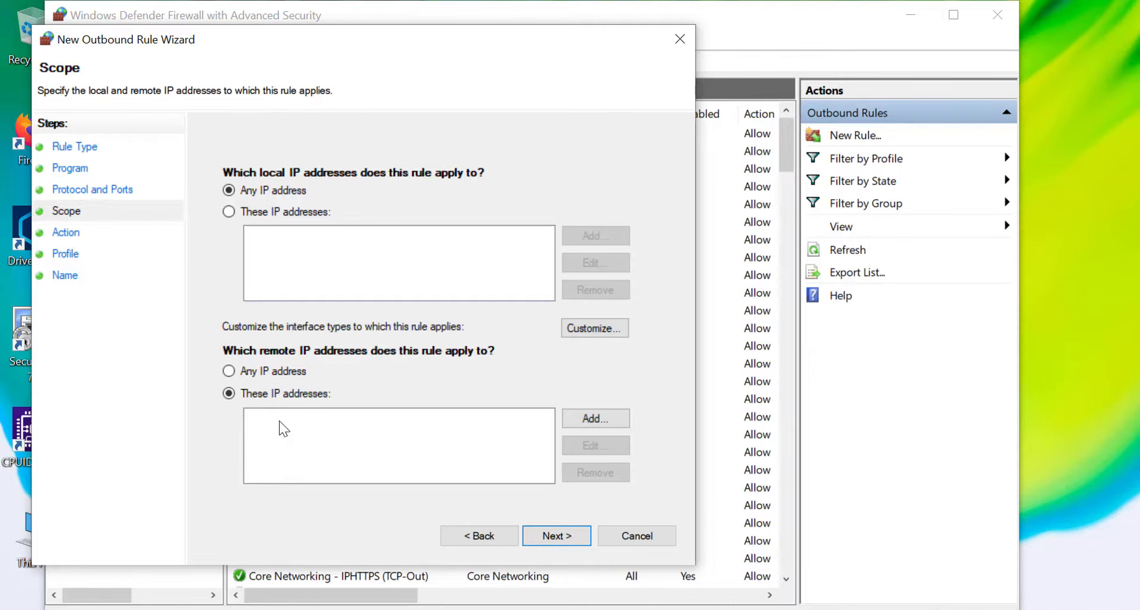
Step: Run 'nslookup facebook.com' in Command Prompt and copy the IPv4 address 31.13.79.35
key(super+r)
text(cmd)
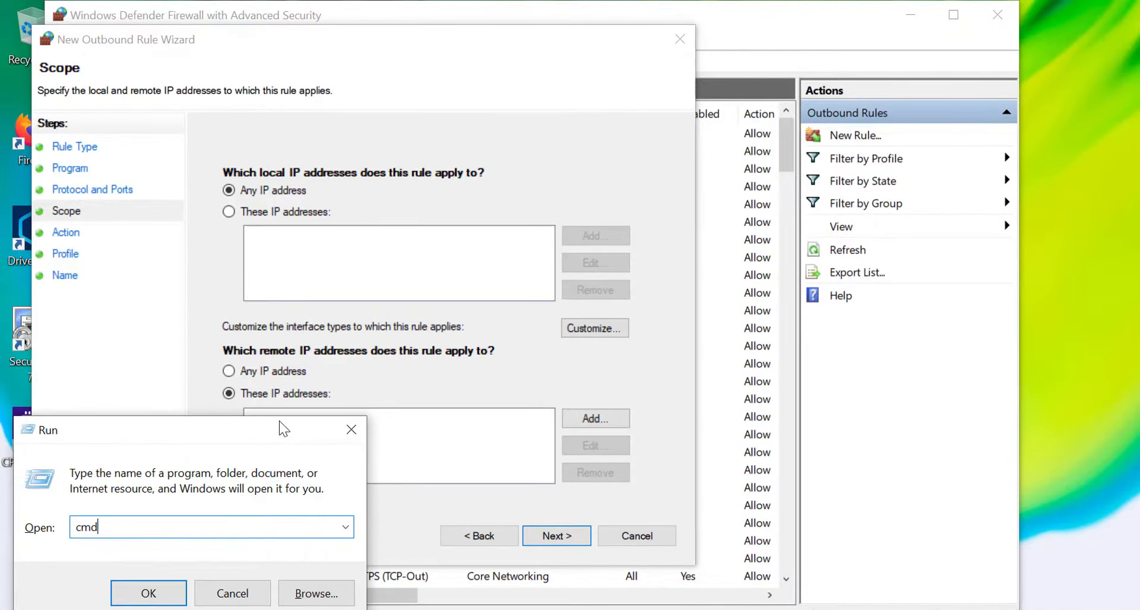
key(Return)
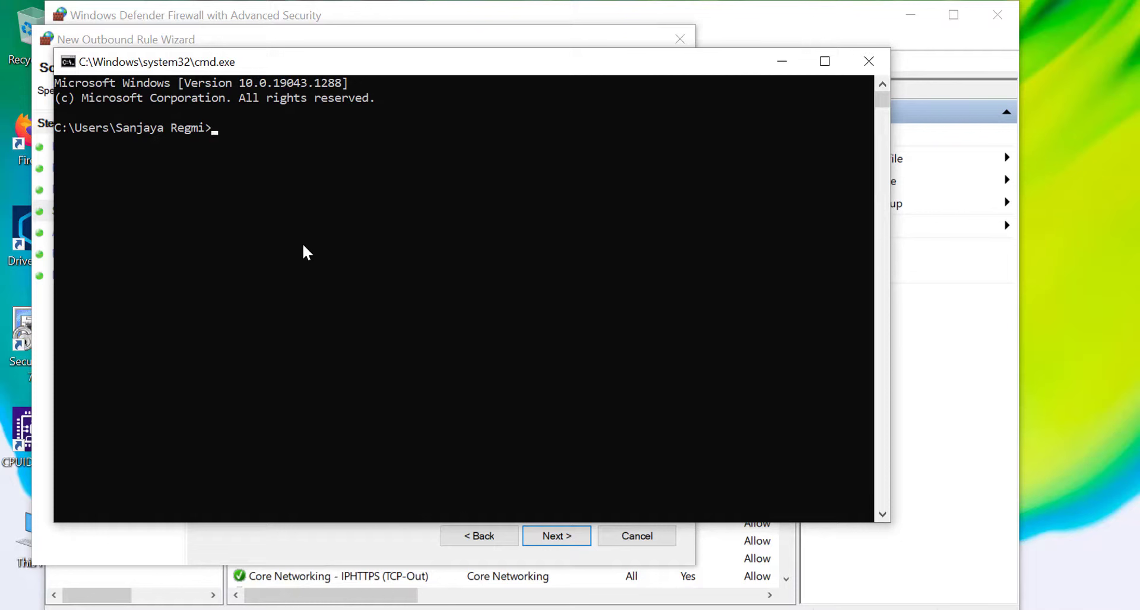
text(nslookup facebook.com)
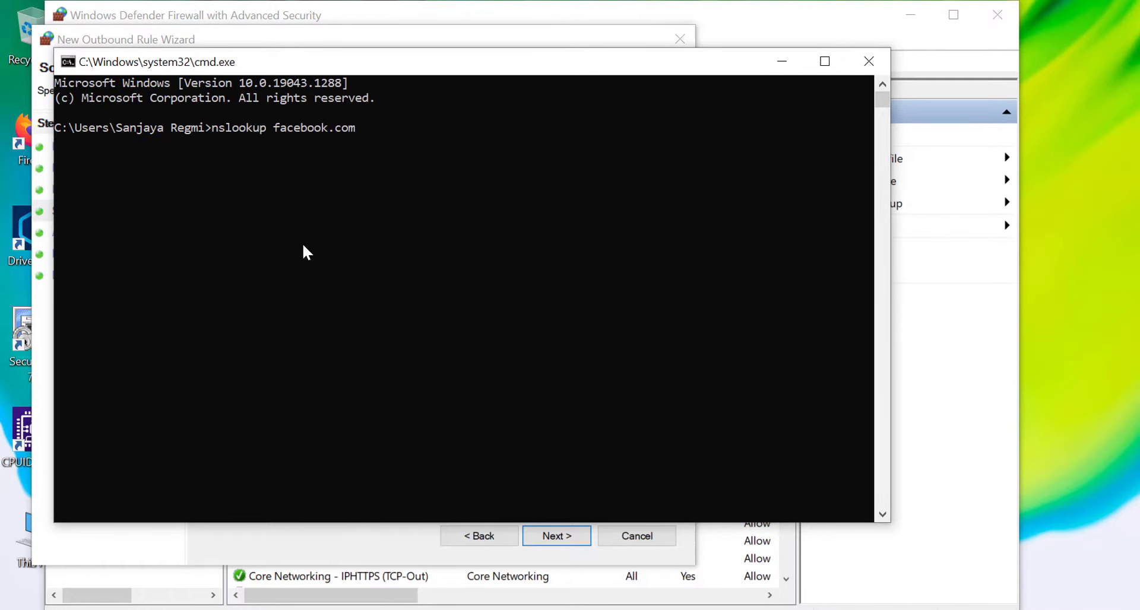
key(Return)
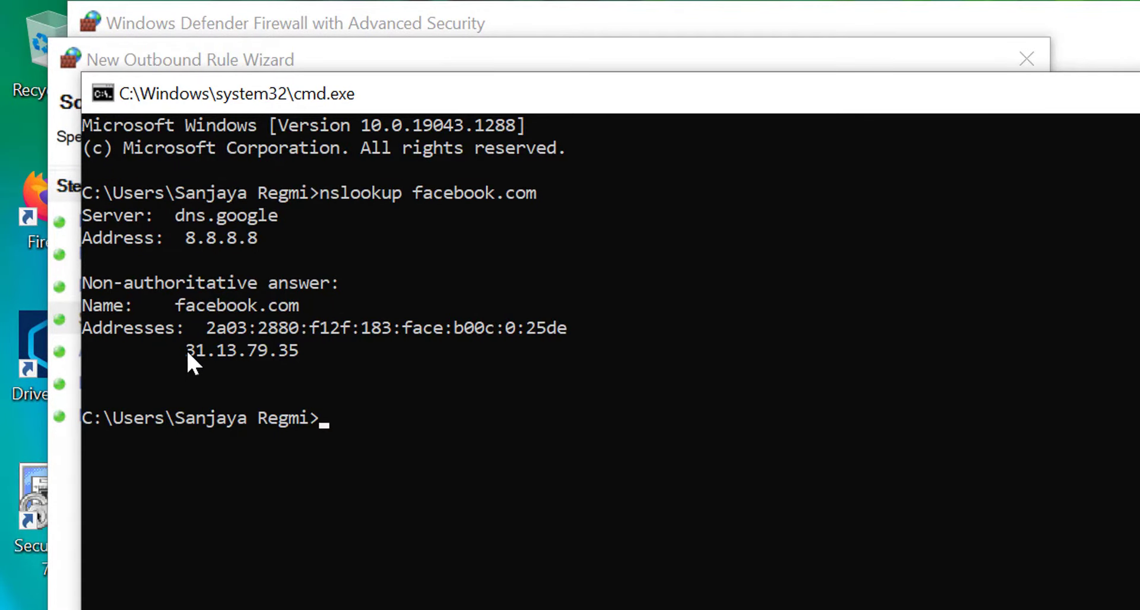
drag(185, 350, 292, 361)
key(ctrl+c)
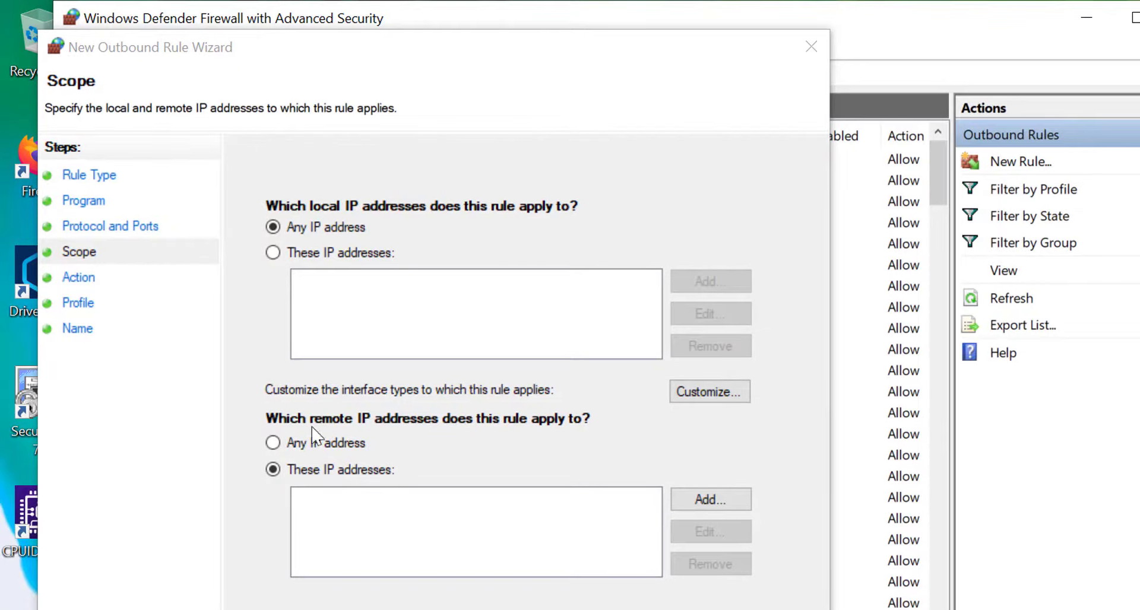
Step: Add 31.13.79.35 as the rule's remote IP address
click(339, 531)
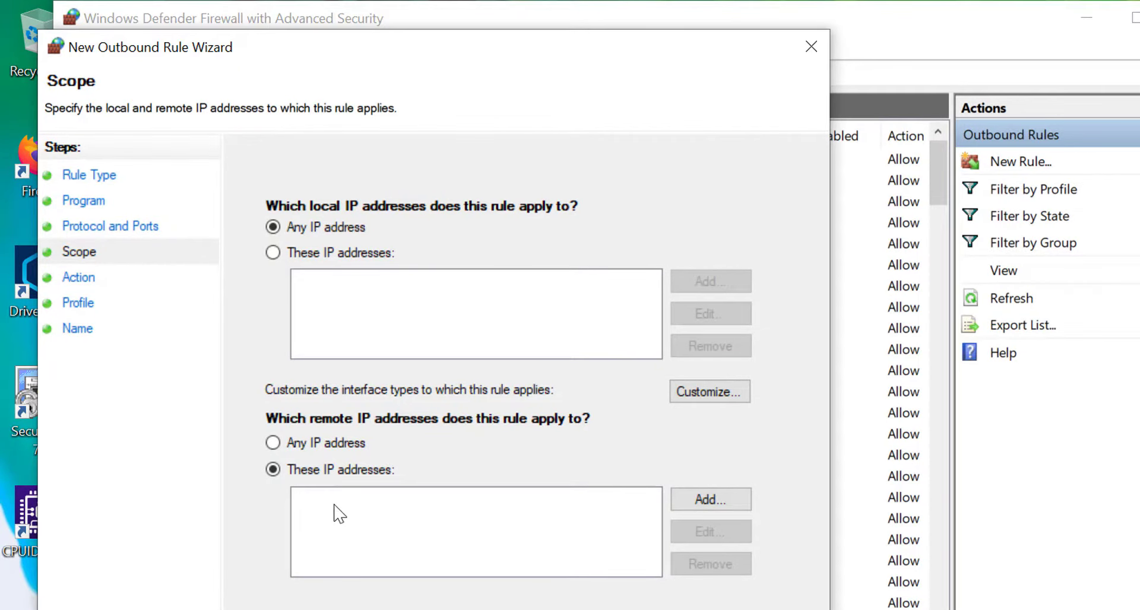
click(698, 503)
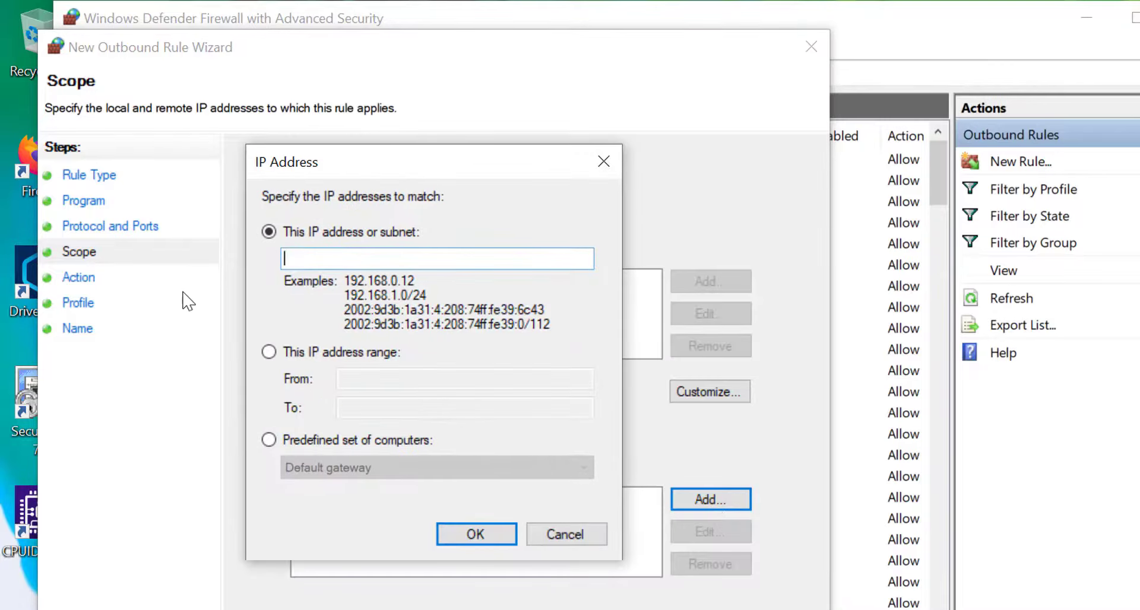
key(ctrl+v)
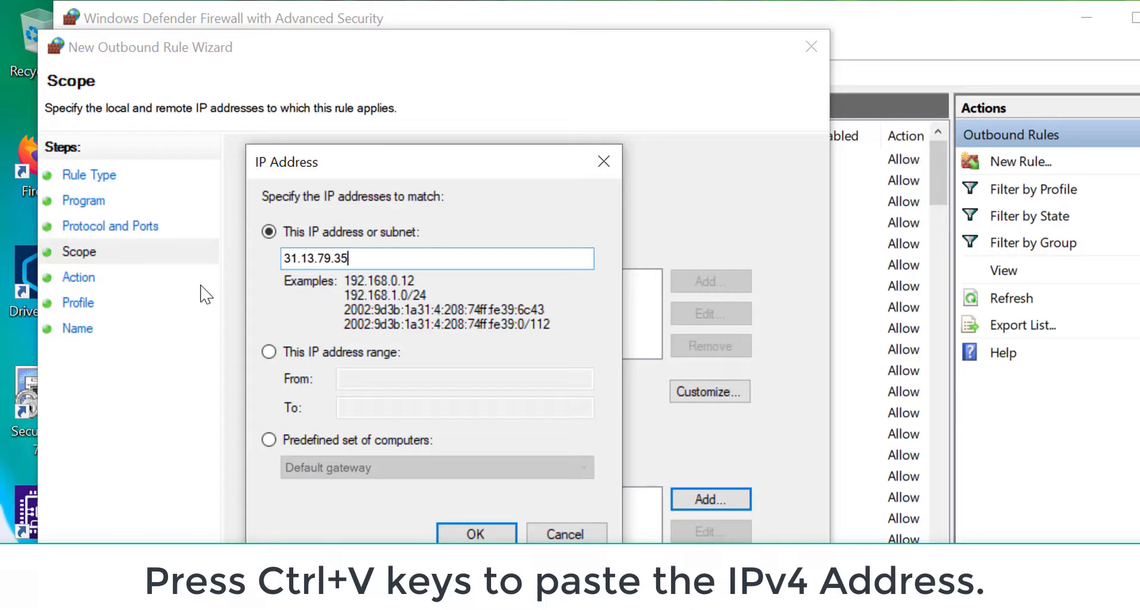
click(495, 535)
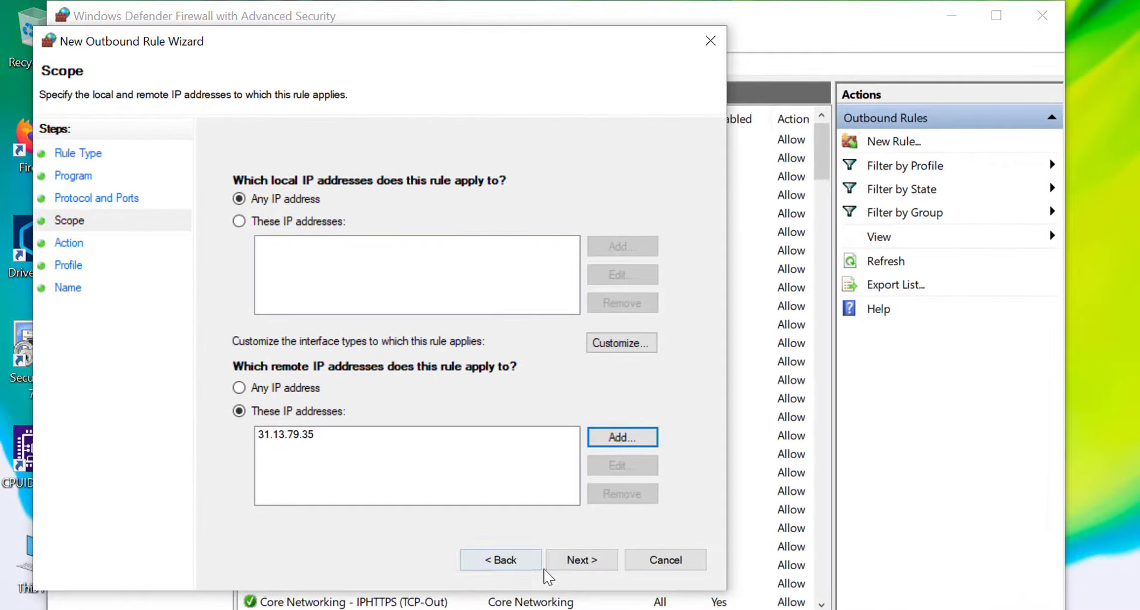
Step: Keep Block the connection and apply the rule to Domain, Private and Public profiles
click(554, 559)
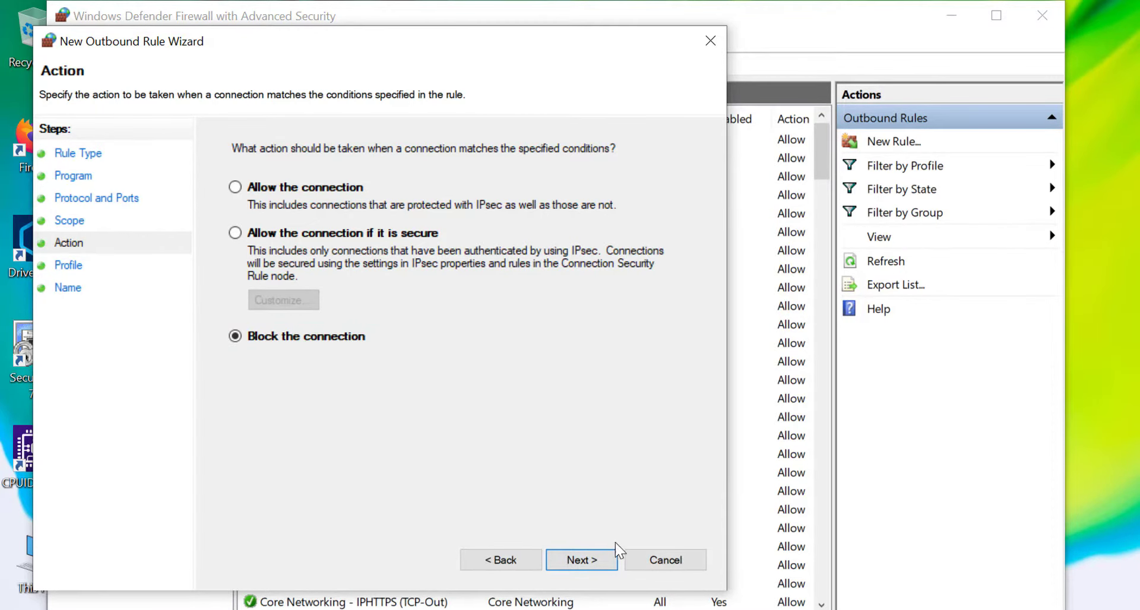
click(562, 559)
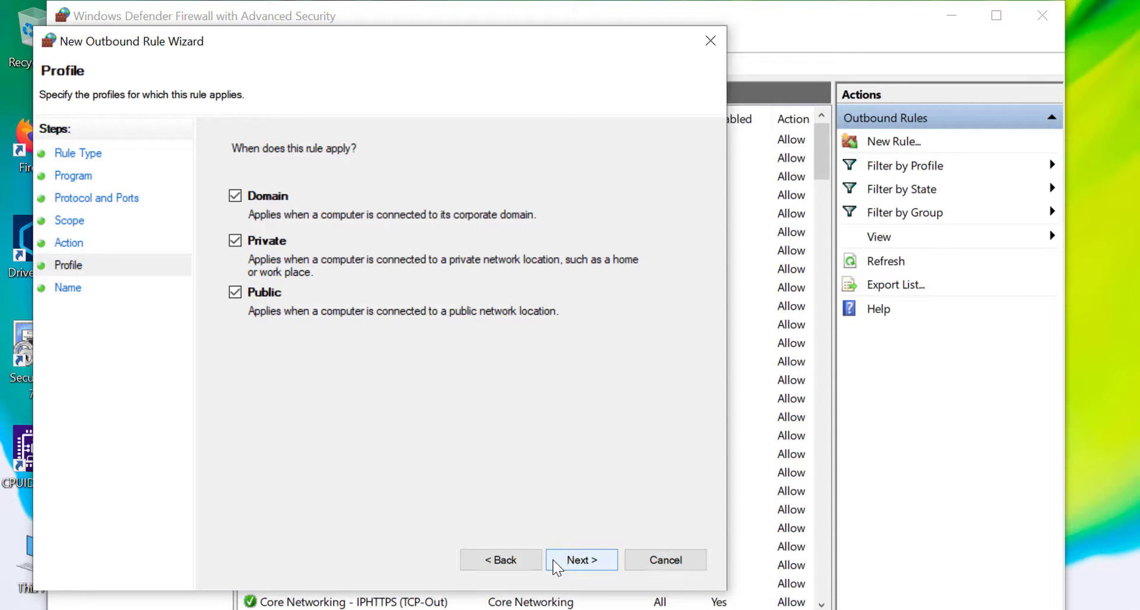
click(554, 560)
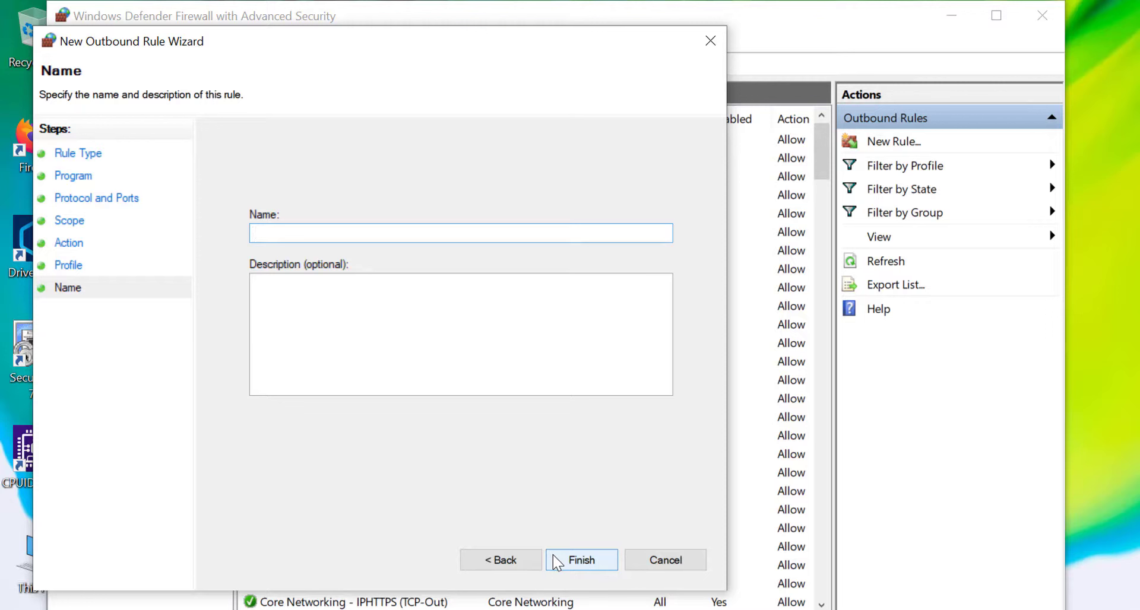
Step: Name the rule 'block fb', finish it, and minimize Command Prompt and the firewall console
text(block fb)
click(608, 569)
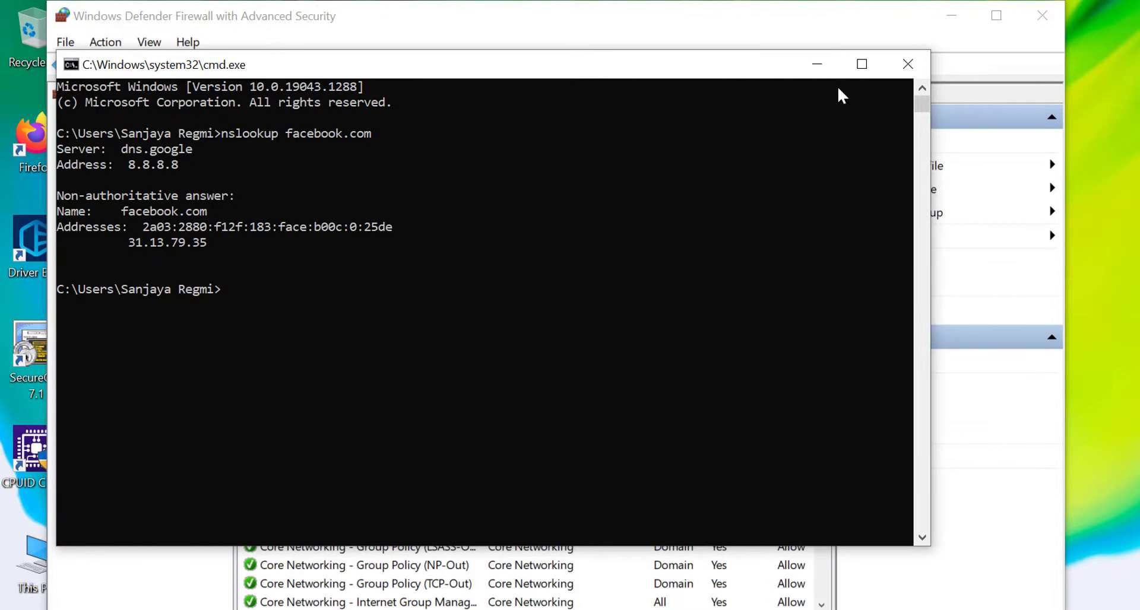
click(817, 63)
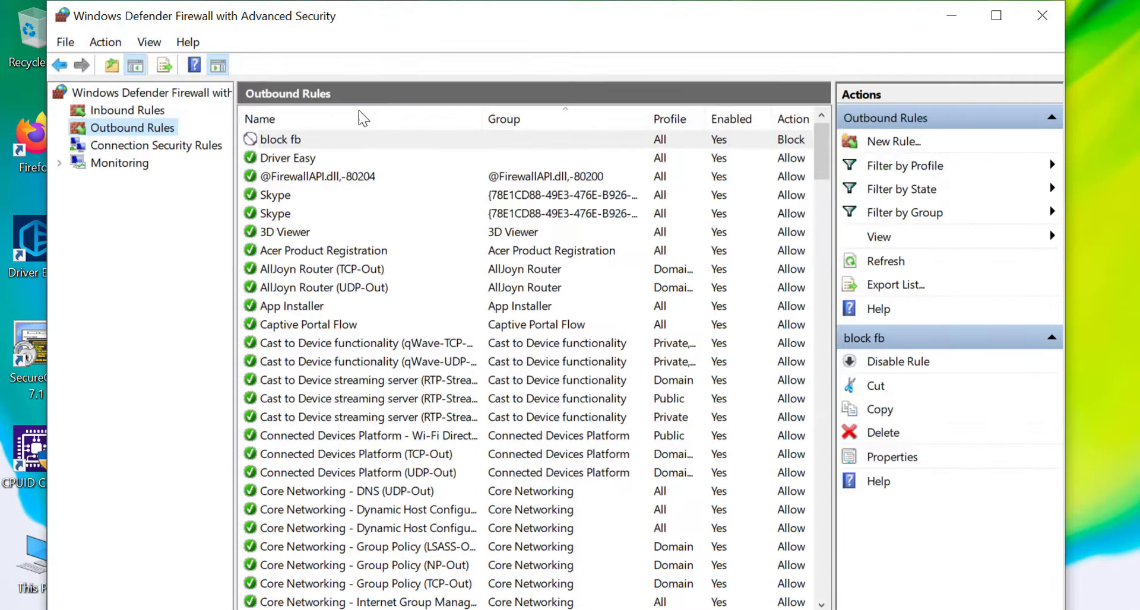
click(949, 26)
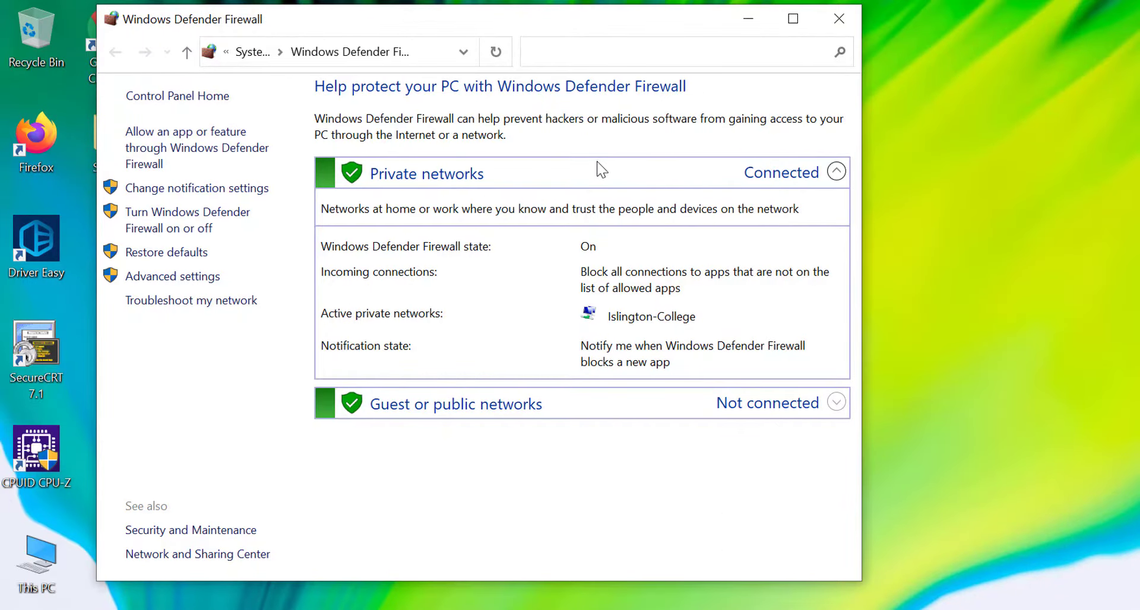
Step: Reload facebook.com in Chrome to confirm it can't be reached, then open a YouTube tab
mouse_move(638, 599)
click(653, 564)
click(83, 50)
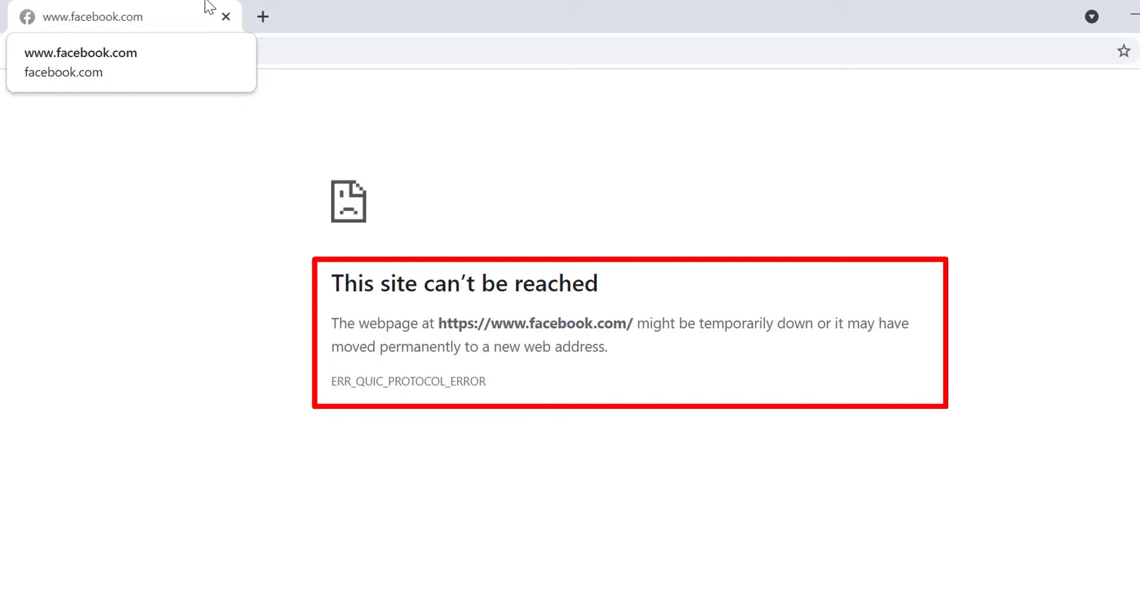
click(263, 16)
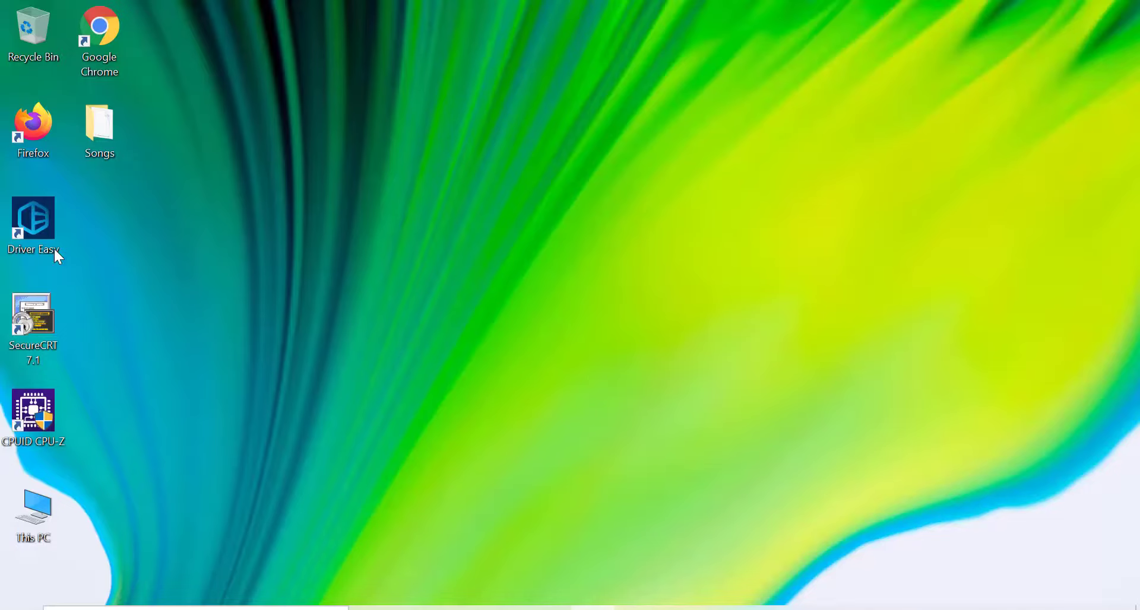
Step: In Firefox, confirm facebook.com fails to connect while gmail.com loads in a new tab
double_click(41, 134)
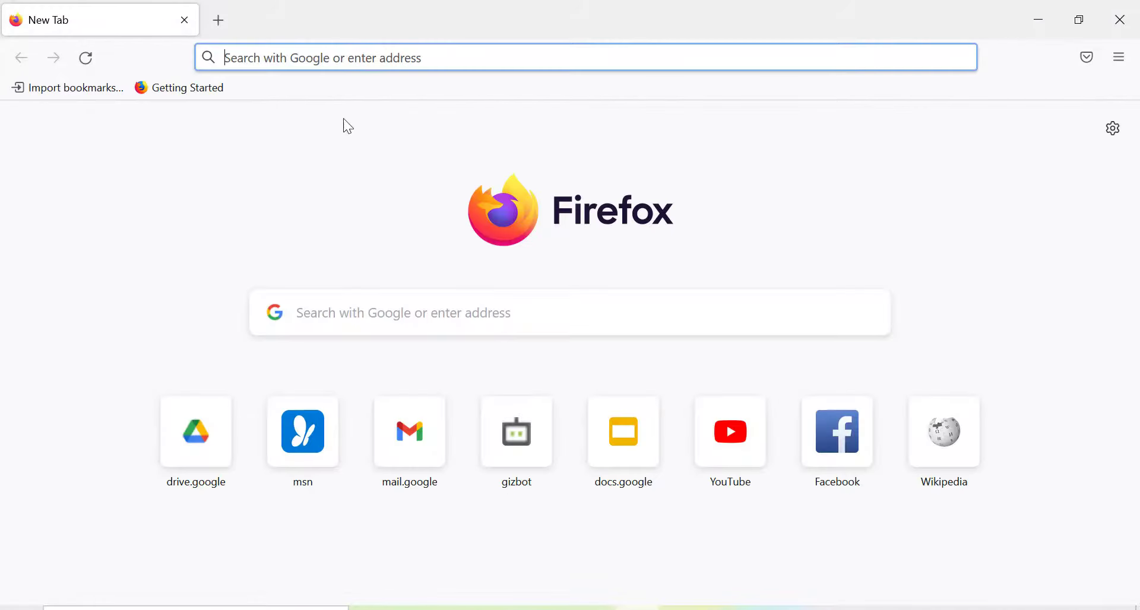
text(facebo)
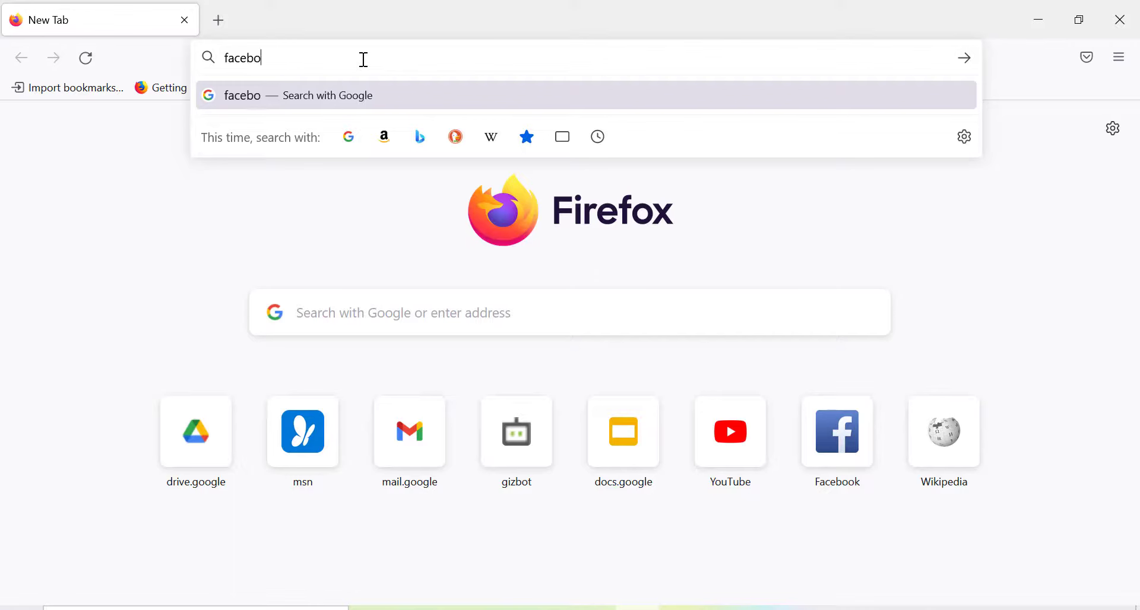
text(ok.com)
key(Return)
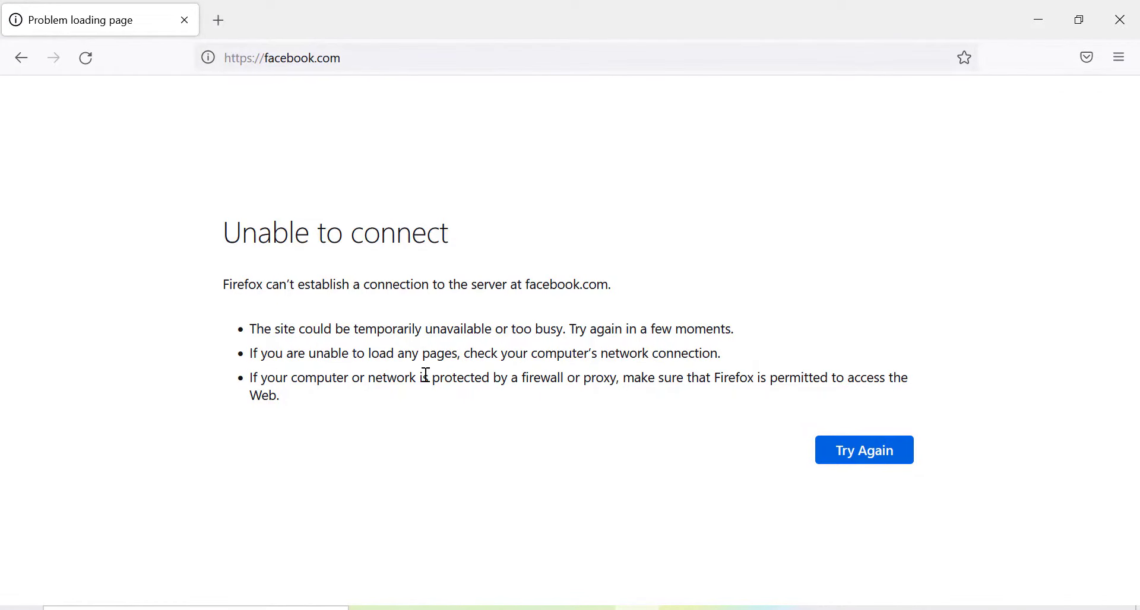
click(218, 20)
text(gmail.)
key(Return)
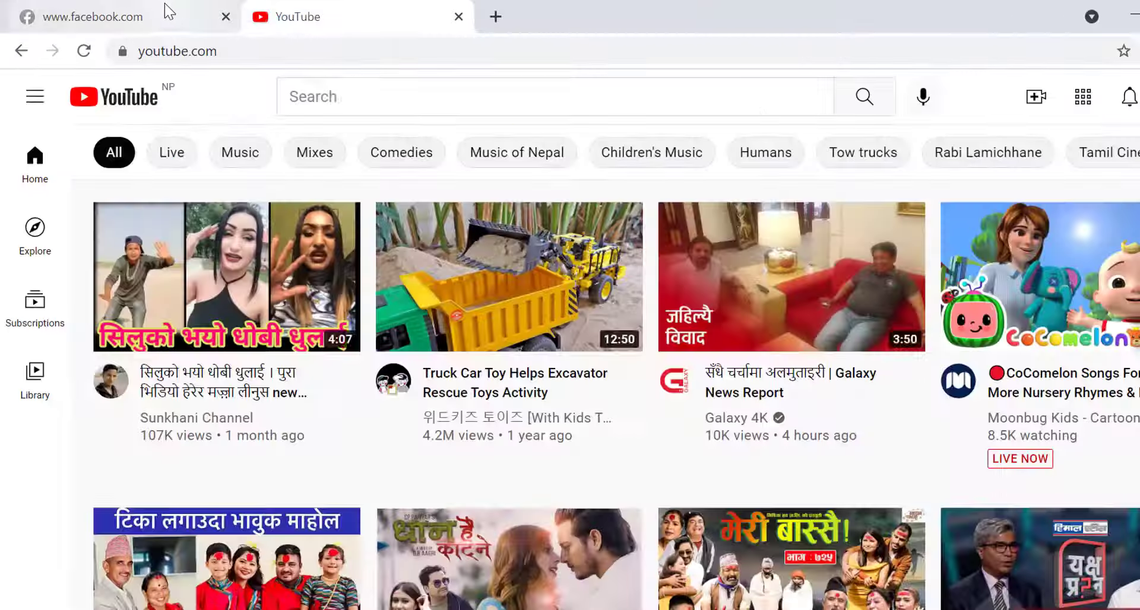
Step: Disable the 'block fb' outbound rule so its Enabled column reads No
click(166, 14)
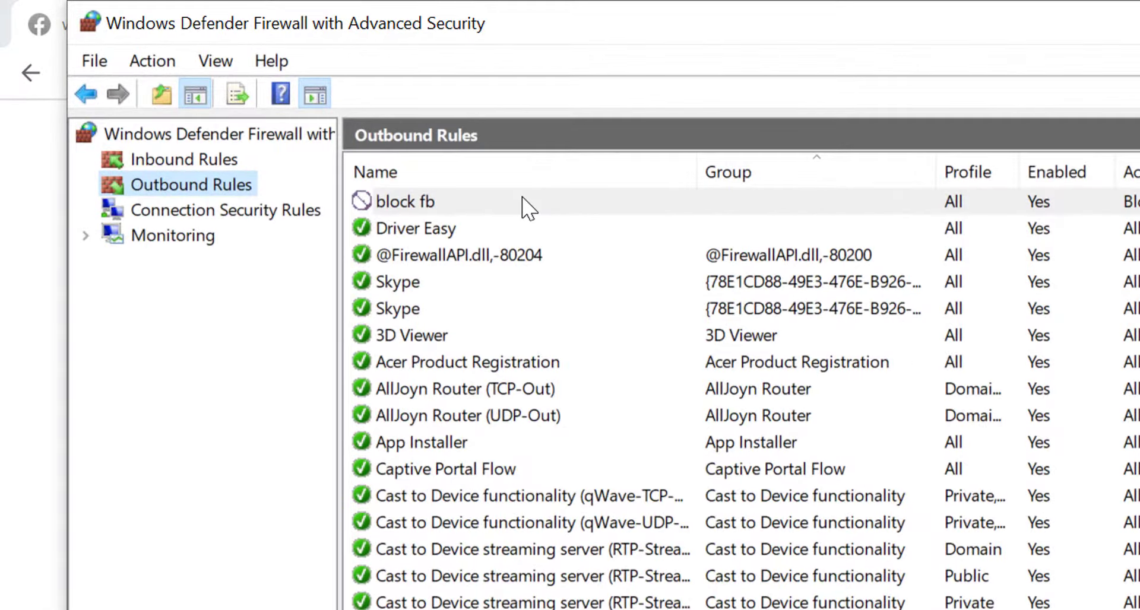
click(526, 208)
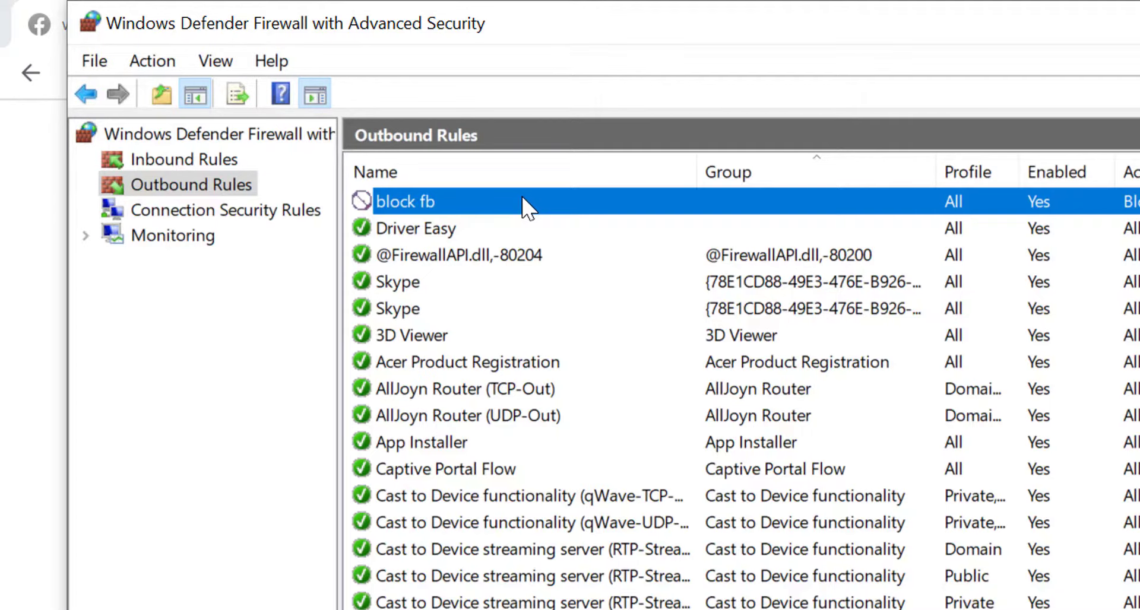
right_click(524, 199)
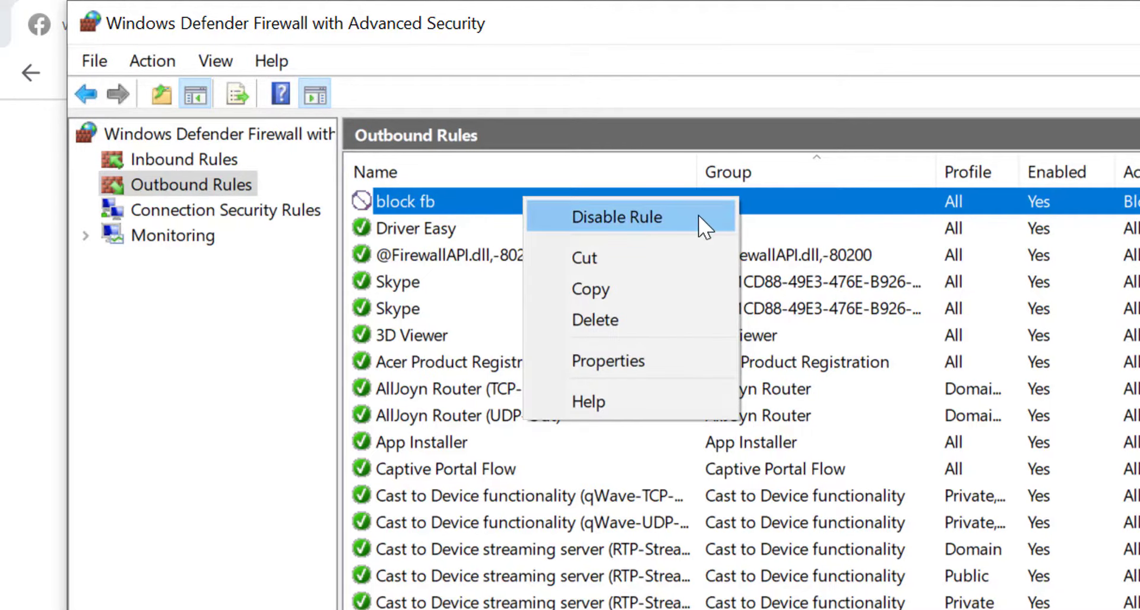
click(659, 225)
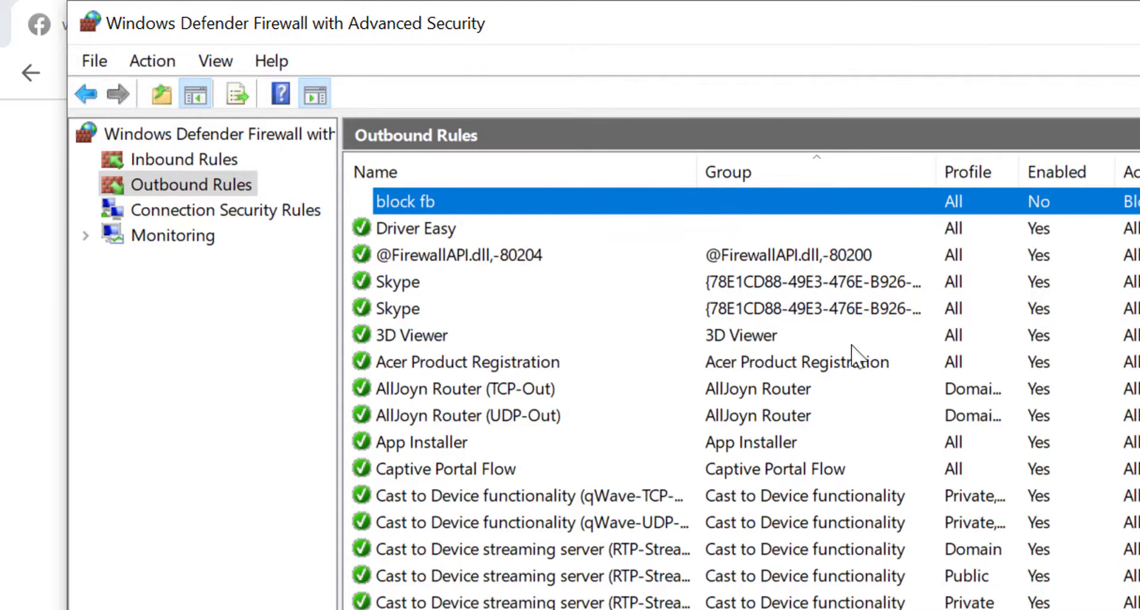
Step: Reload facebook.com in Chrome with the block fb rule off, then return to the firewall console
key(alt+Tab)
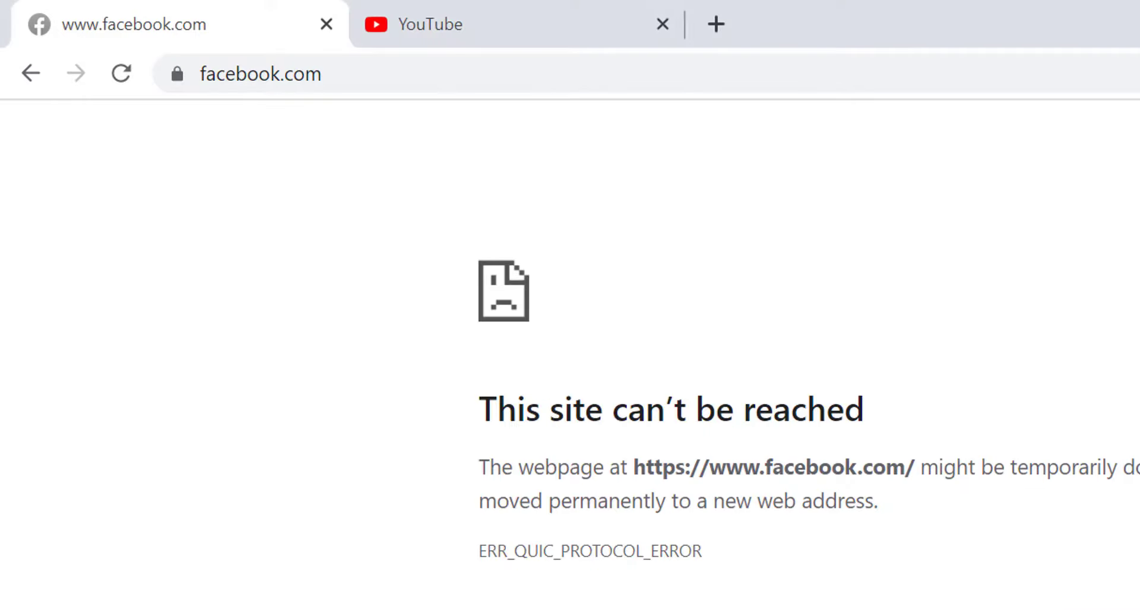
click(132, 91)
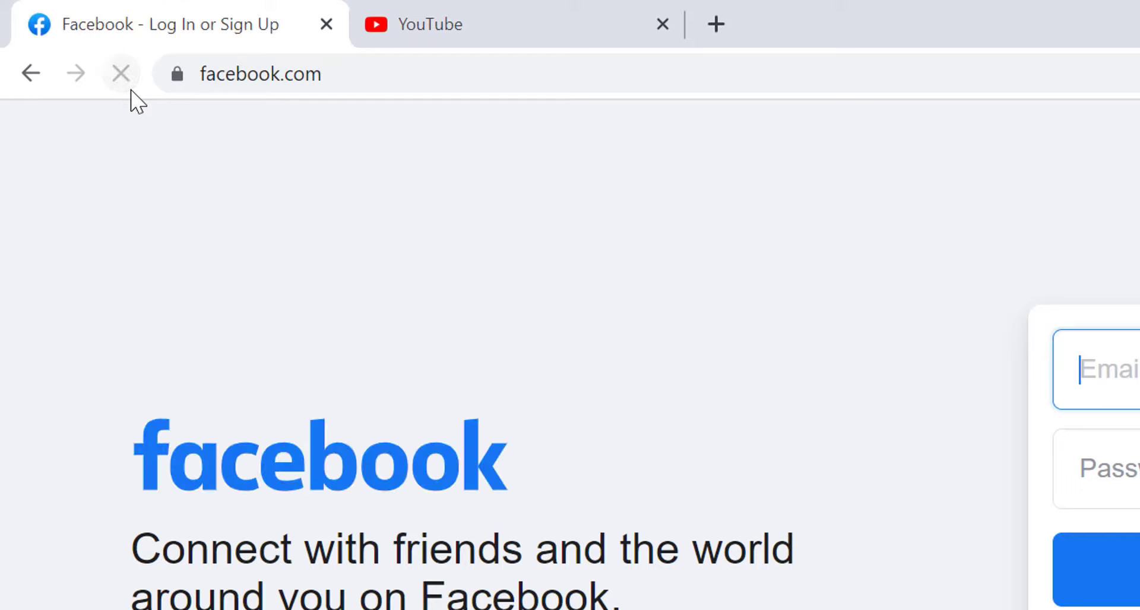
key(alt+Tab)
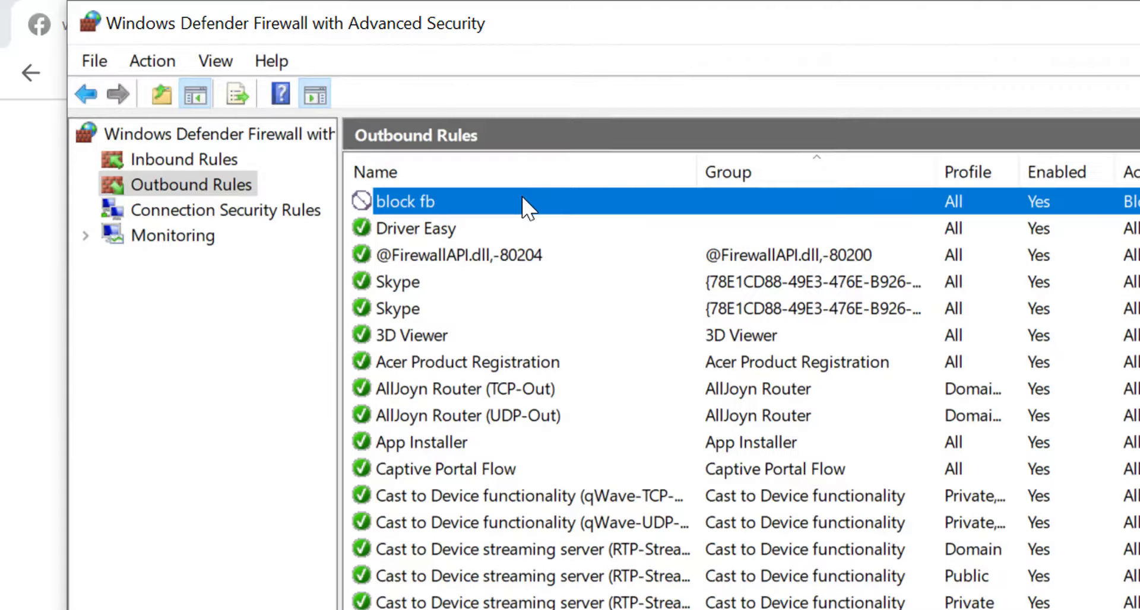